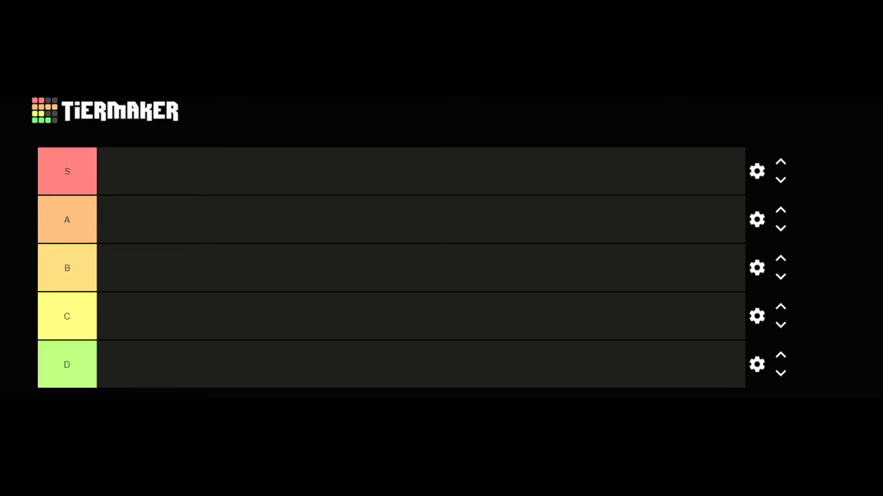
Rank the KISS debut album in B, Hotter Than Hell and Dressed to Kill in C, and Destroyer in S
drag(349, 380, 136, 273)
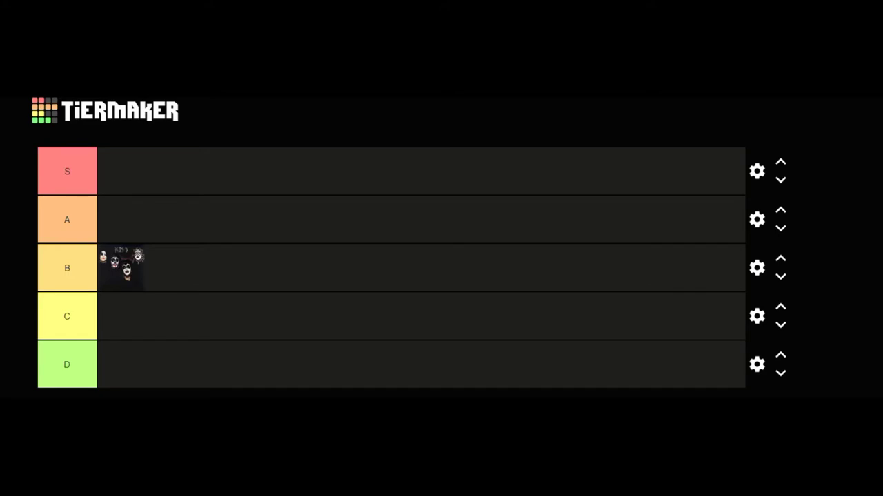
drag(366, 346, 117, 318)
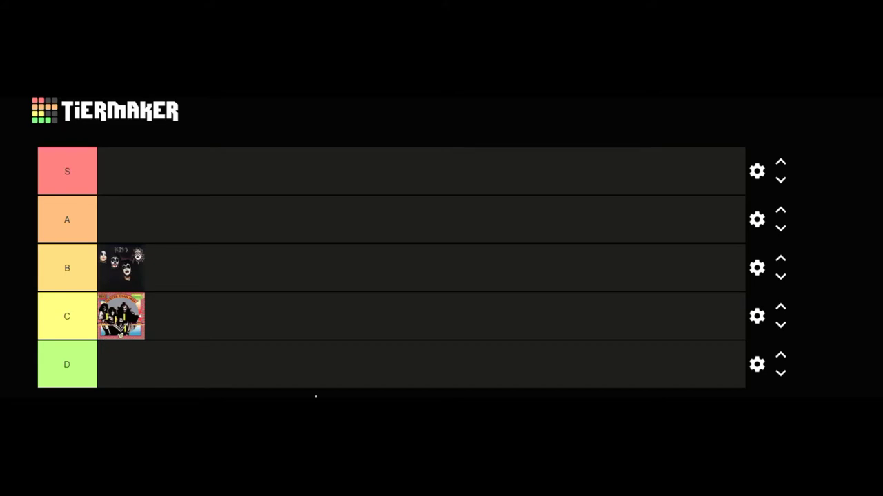
drag(315, 396, 185, 316)
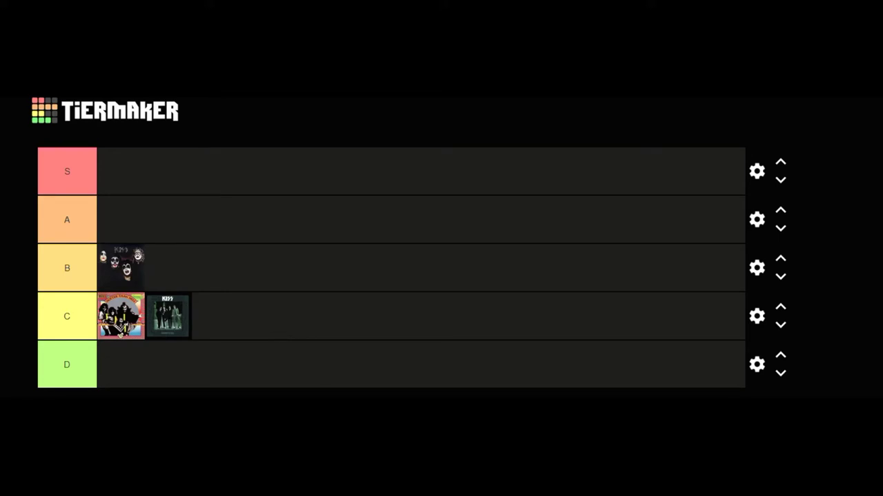
drag(319, 393, 126, 176)
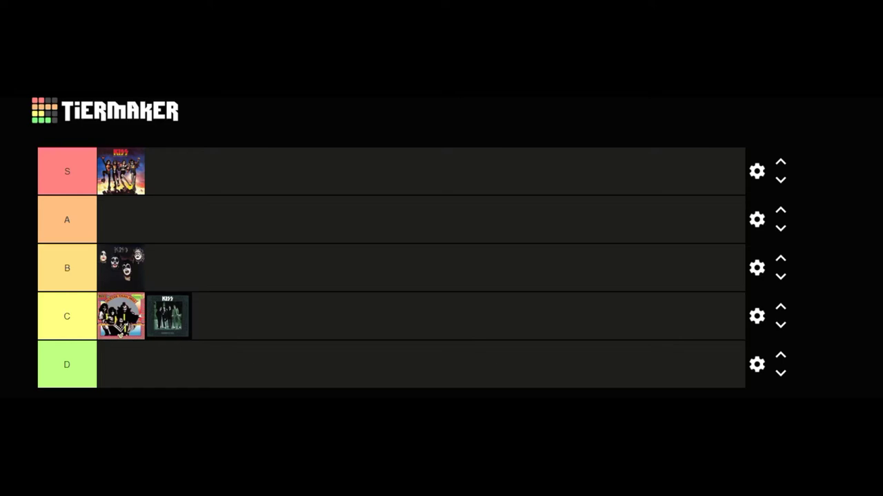
Rank Rock and Roll Over in tier C after the Dressed to Kill cover, and Love Gun in tier B
drag(242, 414, 207, 264)
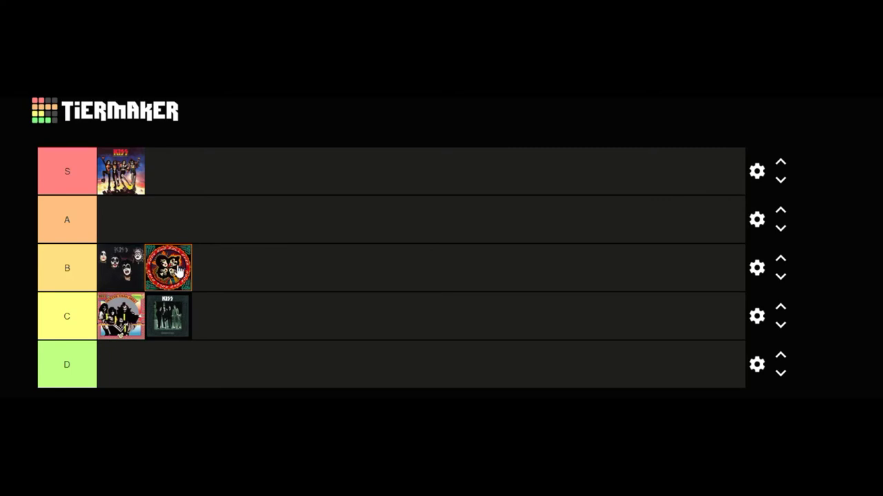
mouse_move(173, 269)
mouse_down()
mouse_move(203, 269)
mouse_move(176, 268)
mouse_up()
drag(169, 268, 234, 324)
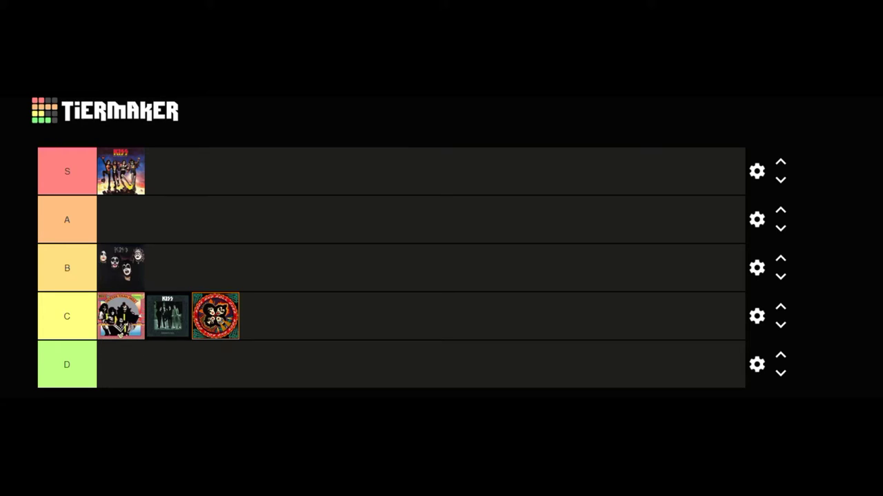
drag(359, 307, 232, 272)
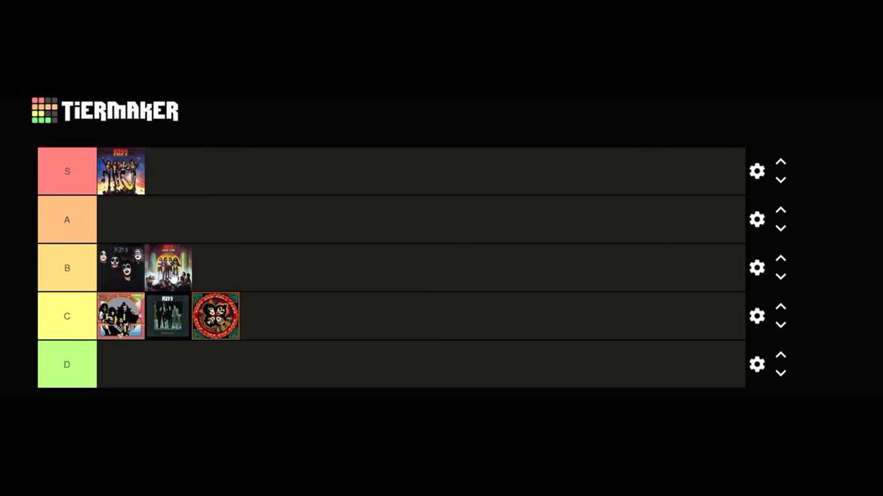
drag(174, 275, 213, 262)
Rank the four solo albums: Peter Criss, Paul Stanley and Gene Simmons in tier D, and Ace Frehley in tier A
drag(717, 396, 128, 375)
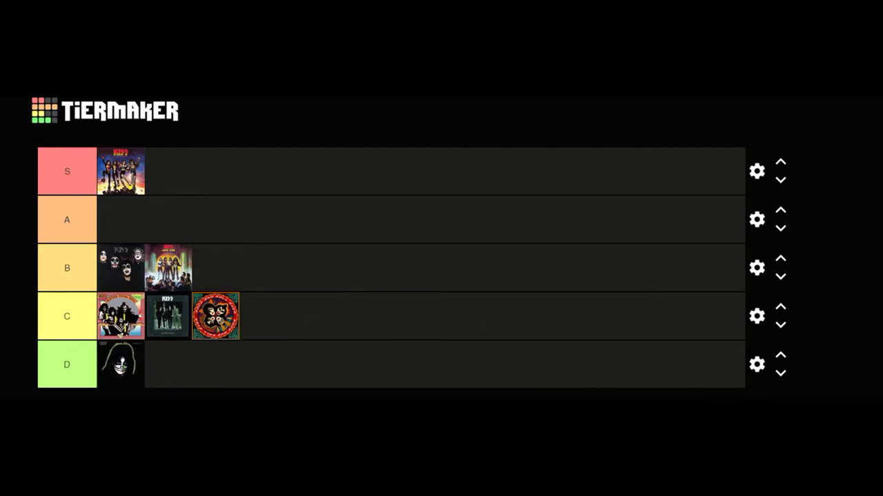
drag(545, 372, 184, 372)
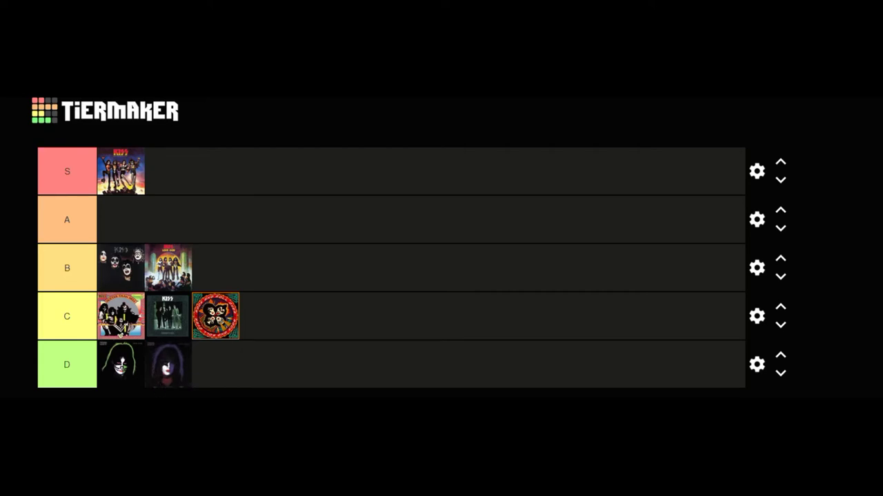
drag(455, 344, 216, 369)
drag(276, 344, 124, 213)
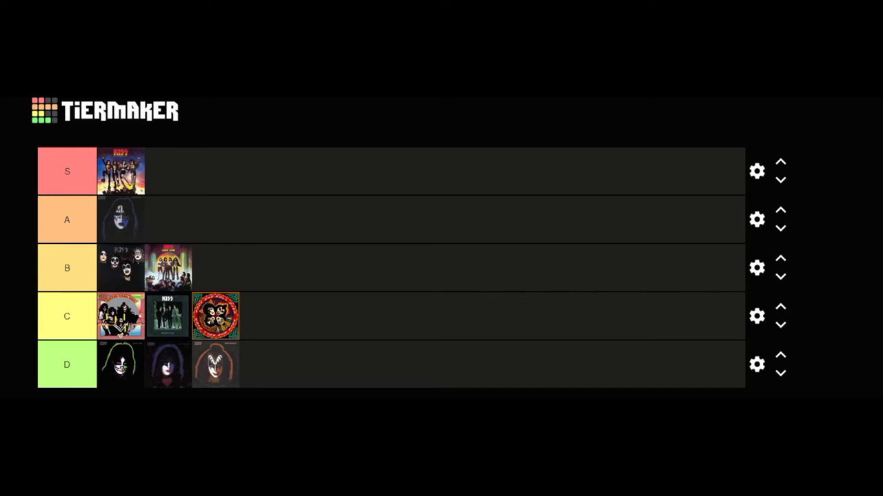
Add Dynasty and Unmasked to the end of tier B, and The Elder to the end of tier C
drag(214, 455, 231, 270)
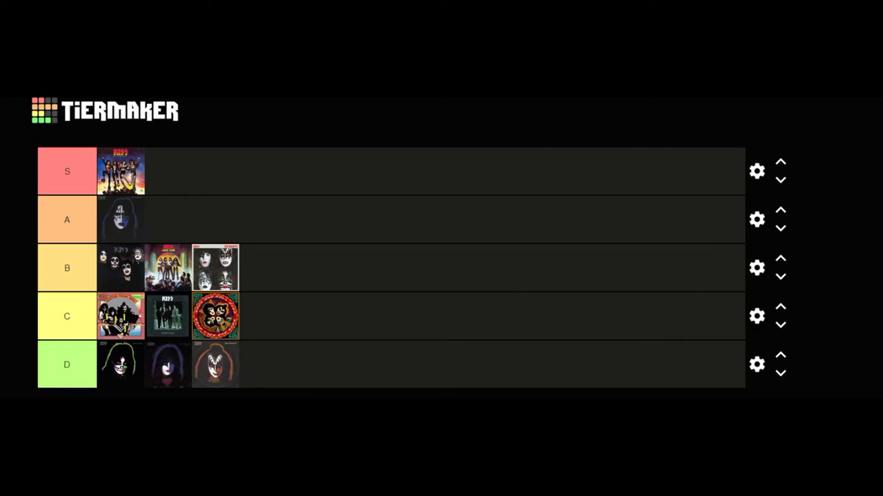
drag(410, 381, 279, 269)
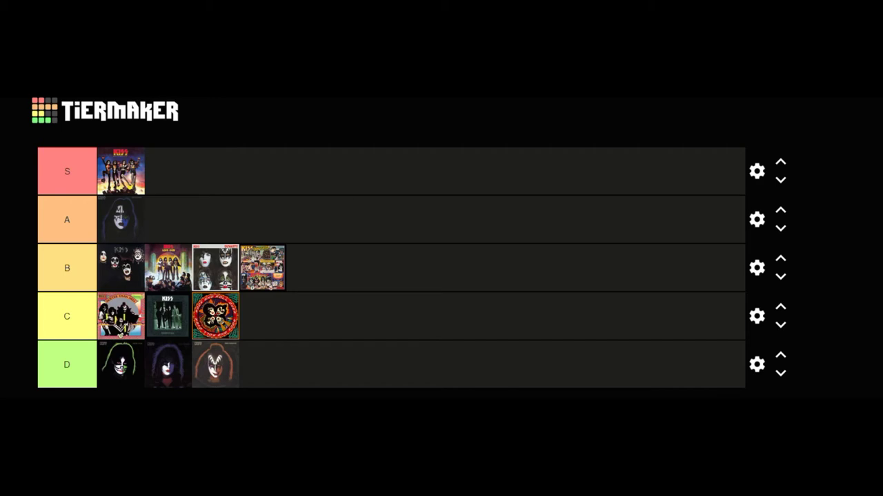
mouse_move(262, 372)
mouse_down()
mouse_move(290, 322)
mouse_move(287, 356)
mouse_move(255, 341)
mouse_move(262, 388)
mouse_move(266, 373)
mouse_up()
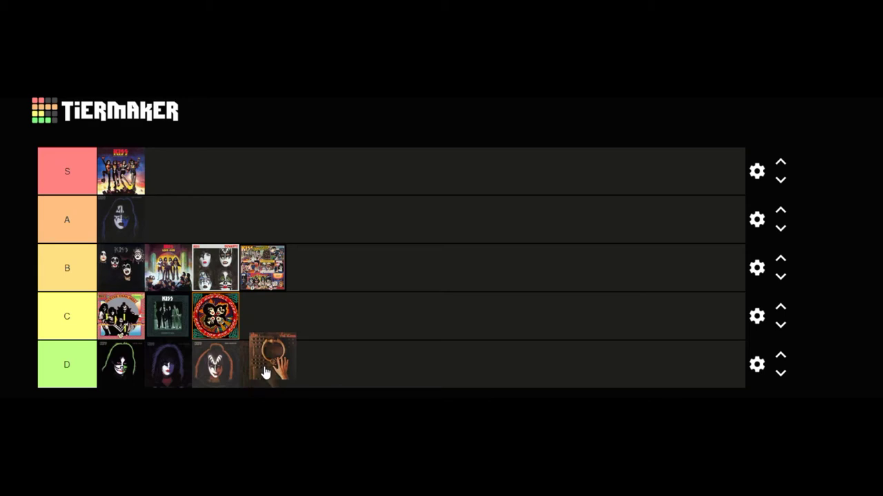
drag(266, 373, 262, 328)
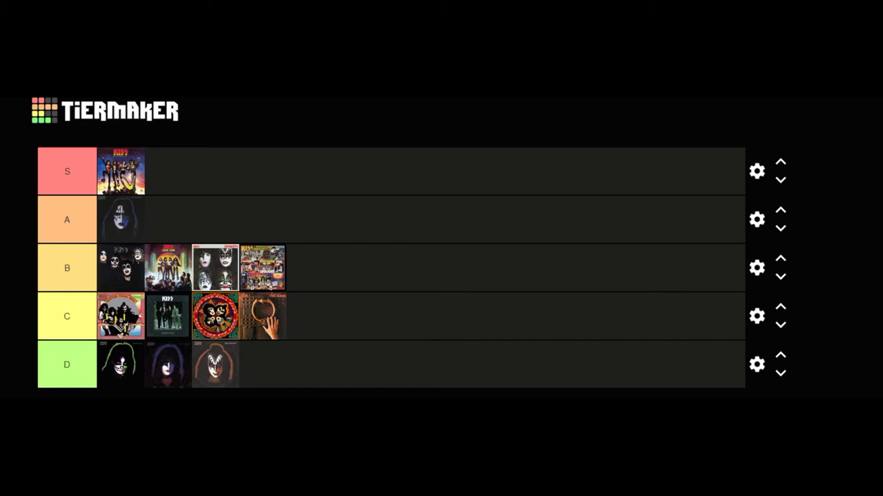
Rank Creatures of the Night in tier A, Lick It Up in tier B and Animalize in tier C
drag(147, 407, 169, 228)
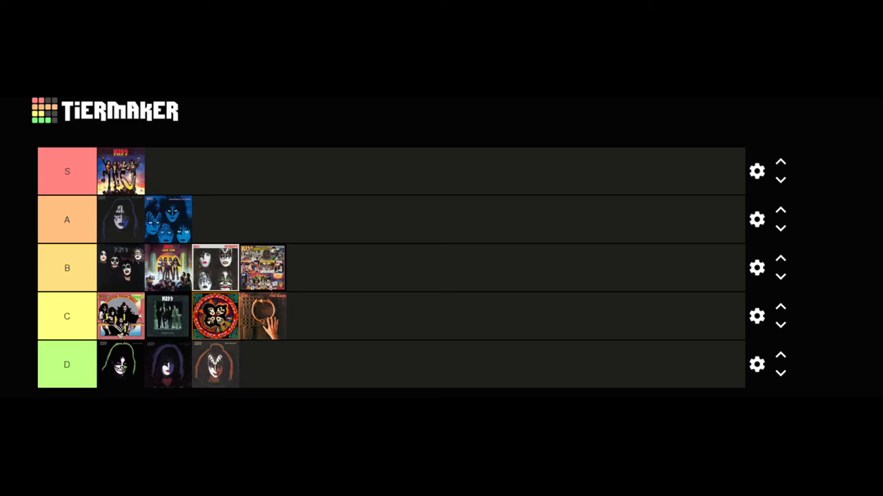
drag(307, 441, 334, 269)
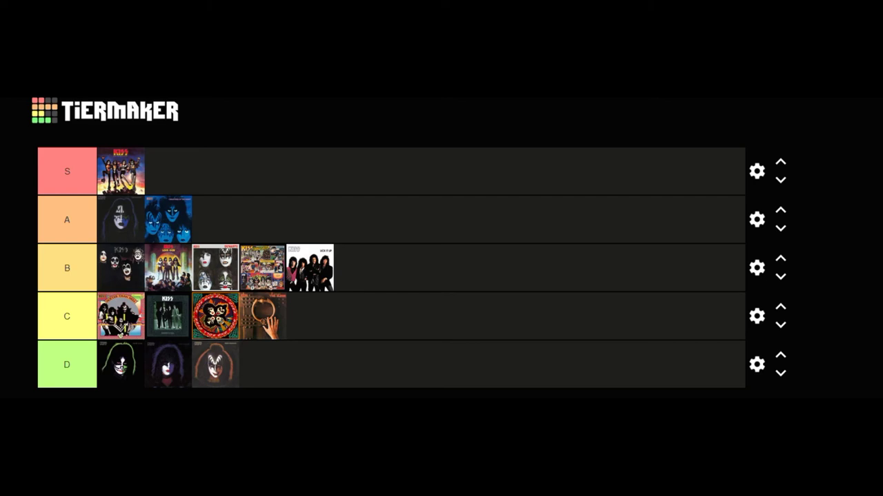
drag(179, 414, 335, 329)
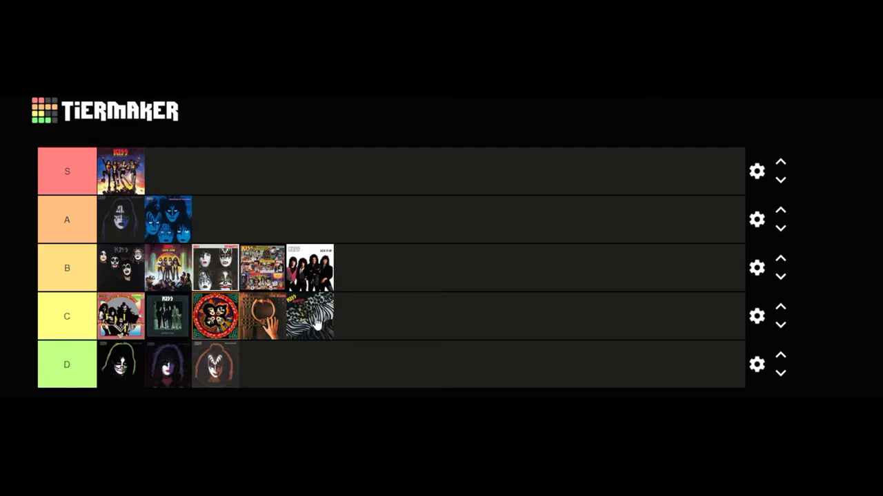
mouse_move(316, 324)
mouse_down()
mouse_move(296, 370)
mouse_move(305, 335)
mouse_move(317, 332)
mouse_up()
Rank the Asylum album in tier D after the Gene Simmons solo album
drag(96, 396, 387, 314)
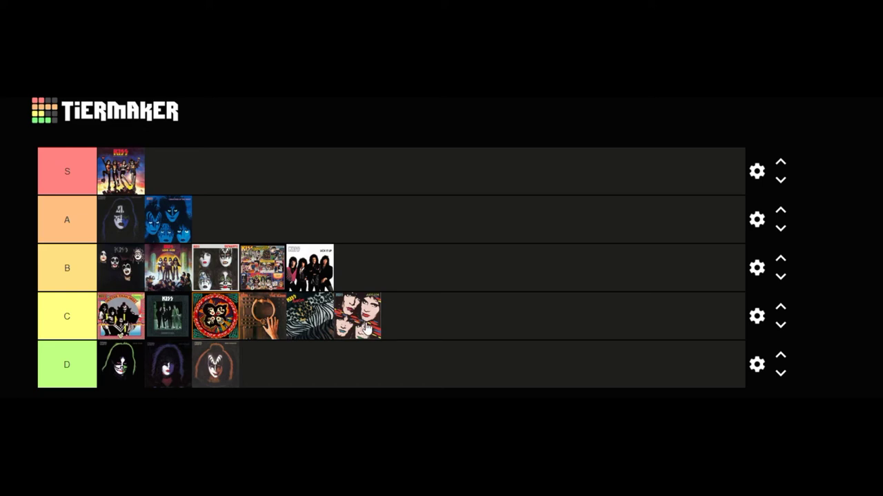
drag(366, 330, 303, 365)
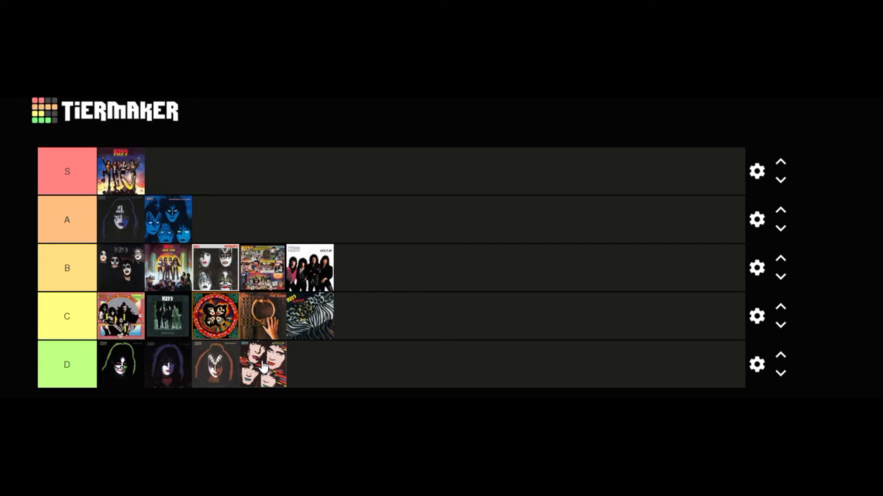
mouse_move(263, 365)
mouse_down()
mouse_move(346, 314)
mouse_move(230, 377)
mouse_move(258, 371)
mouse_up()
Rank Crazy Nights and Hot in the Shade in tier B after Lick It Up
drag(400, 483, 366, 330)
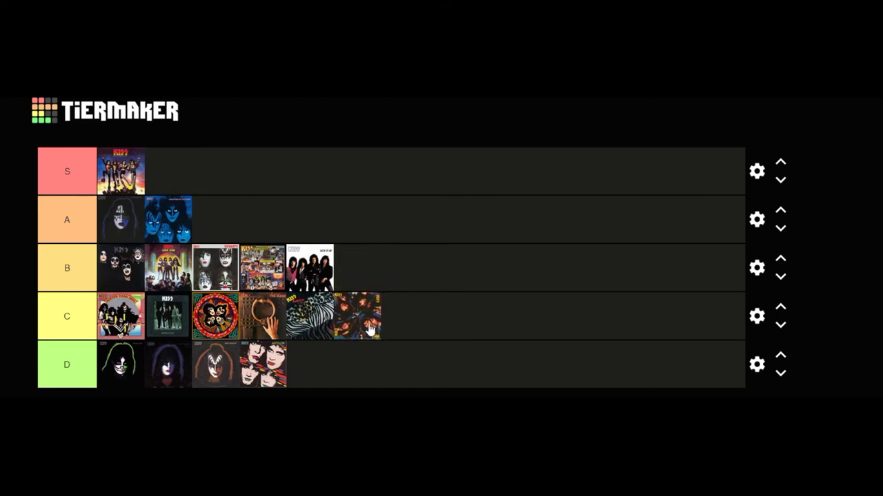
drag(370, 329, 387, 276)
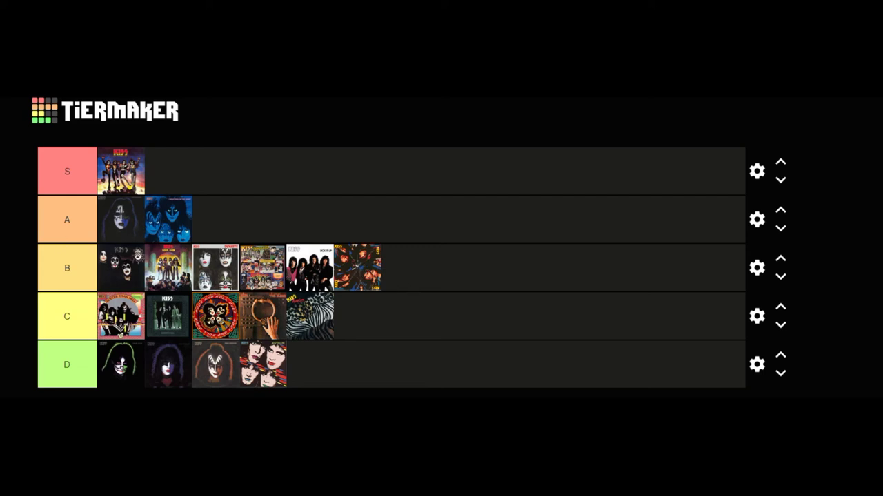
drag(468, 338, 422, 273)
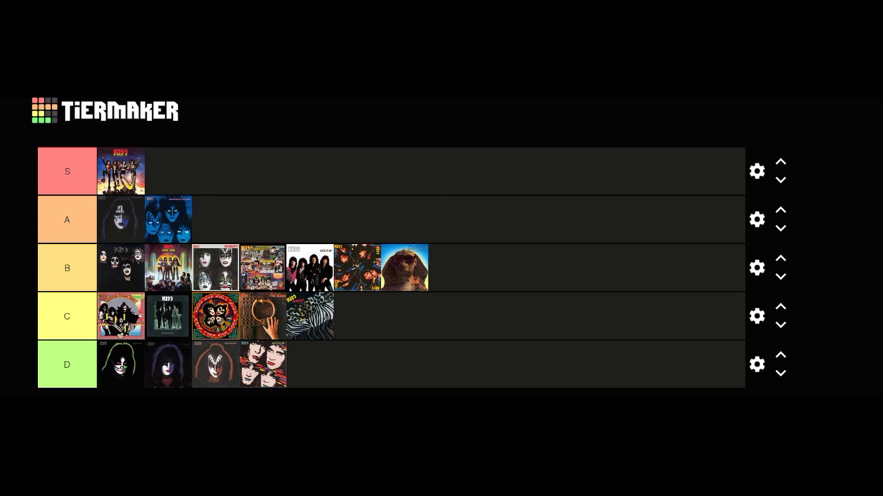
Rank Revenge in tier A after Creatures of the Night, and Carnival of Souls in tier C after Animalize
drag(75, 441, 231, 219)
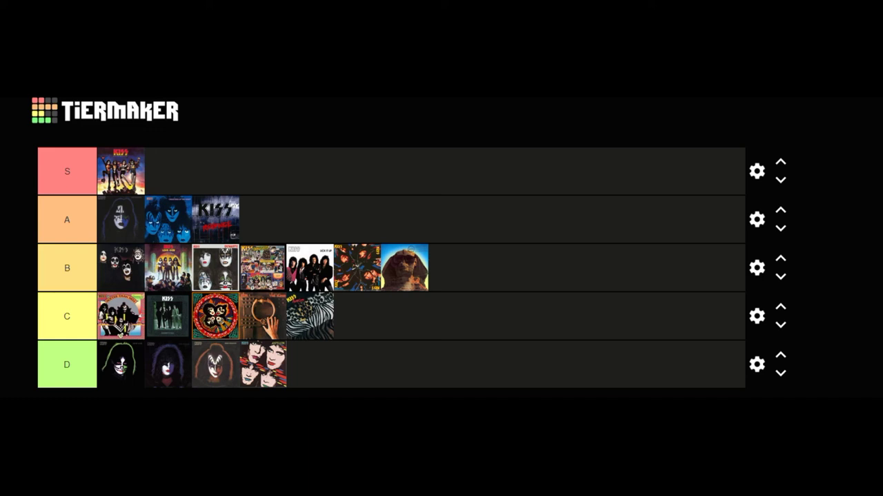
drag(478, 303, 454, 320)
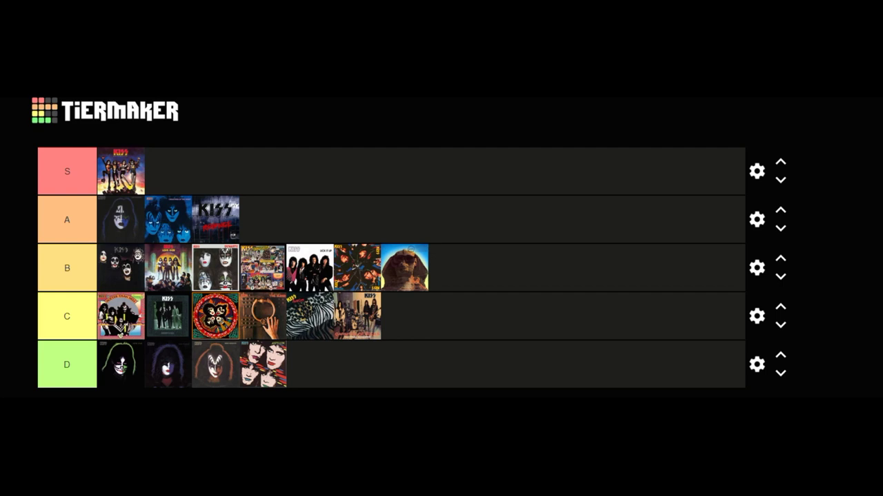
Rank Psycho Circus at the end of tier B, and Sonic Boom and Monster at the end of tier C
drag(339, 386, 503, 289)
drag(413, 383, 453, 278)
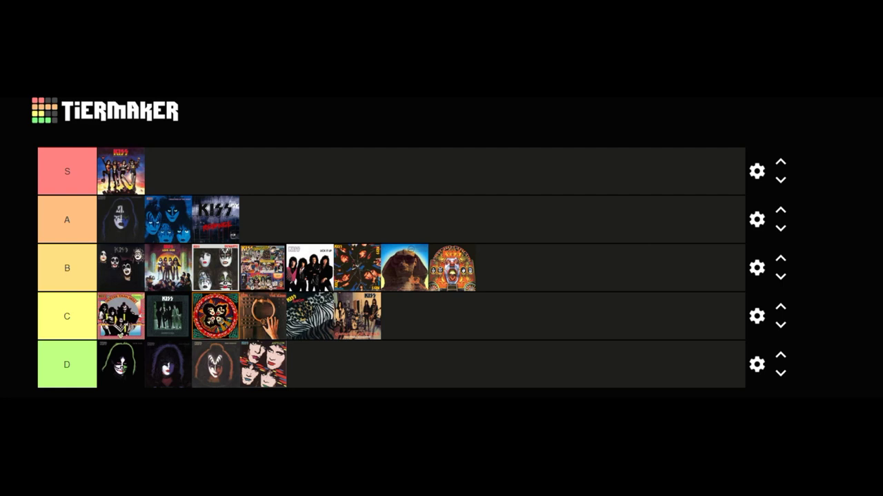
drag(511, 331, 392, 347)
drag(494, 348, 435, 335)
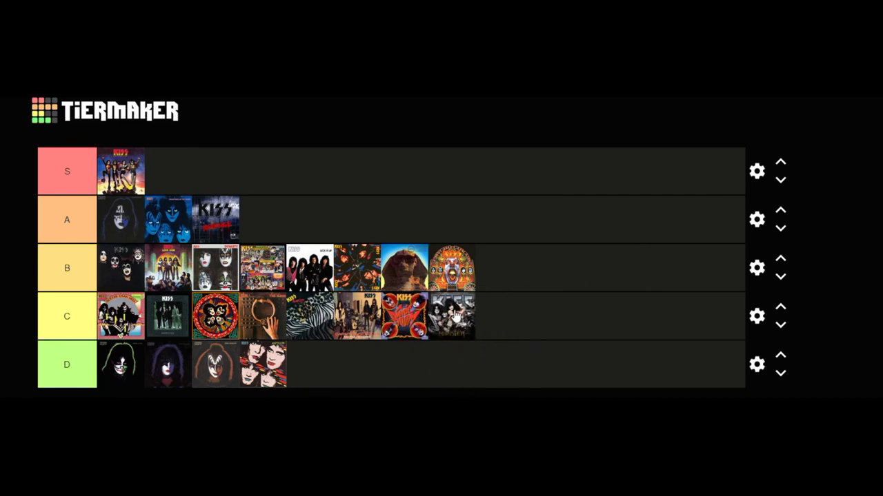